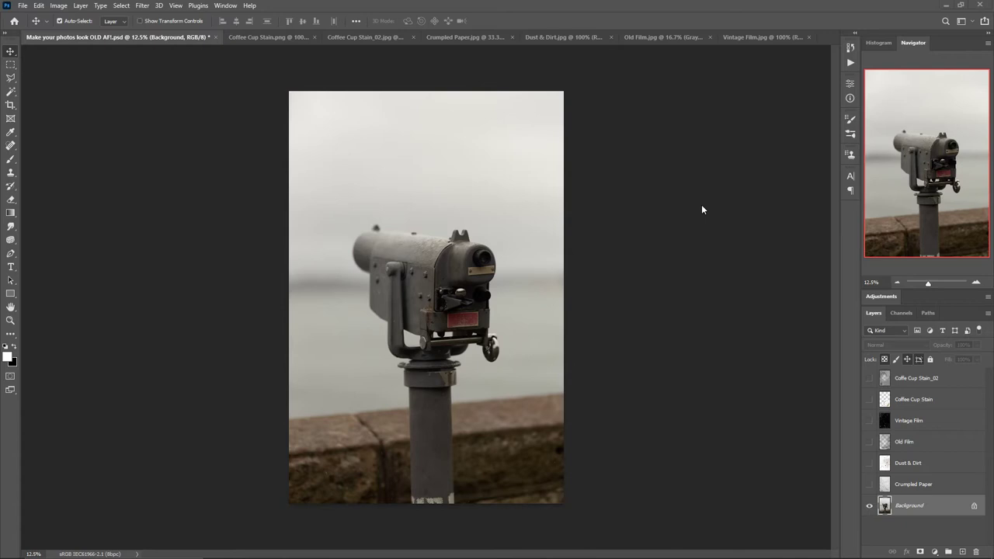
- View each texture document in turn: Coffee Cup Stain, Coffee Cup Stain_02, Crumpled Paper, Dust & Dirt, Old Film, Vintage Film
left_click(269, 37)
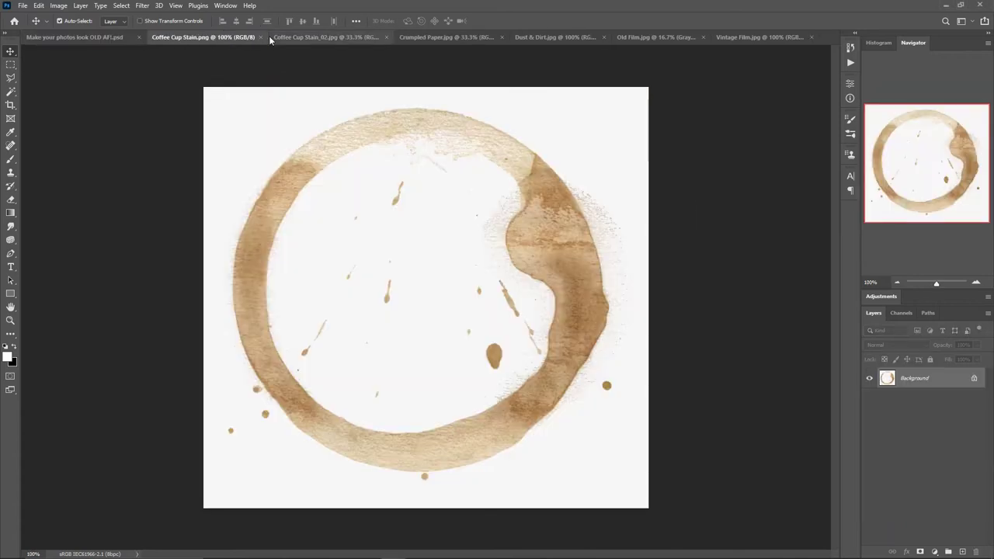
left_click(319, 37)
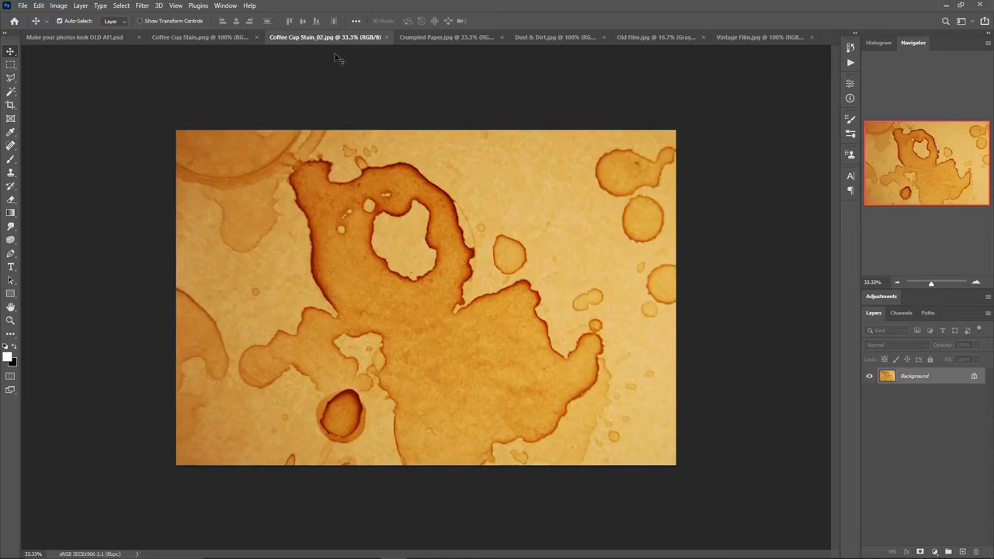
left_click(438, 38)
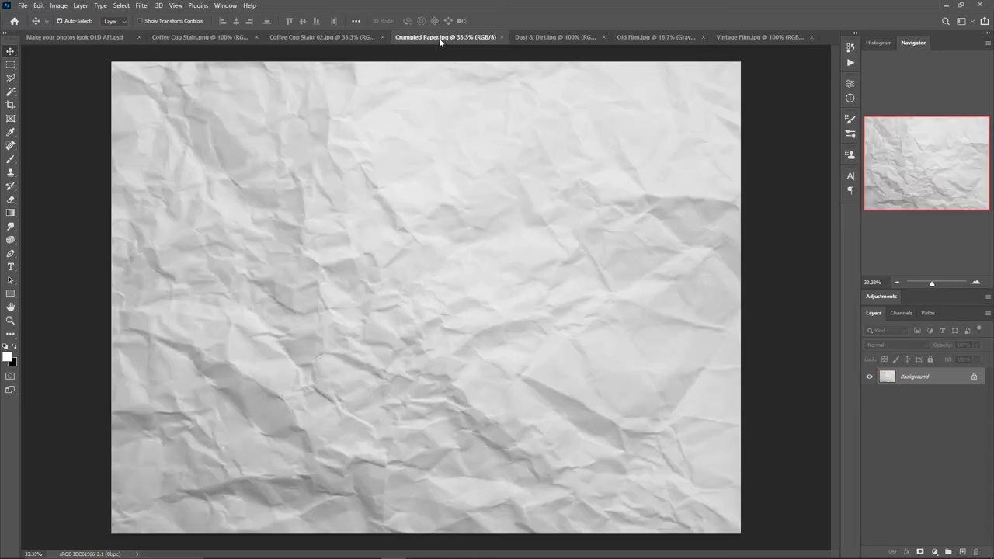
left_click(540, 36)
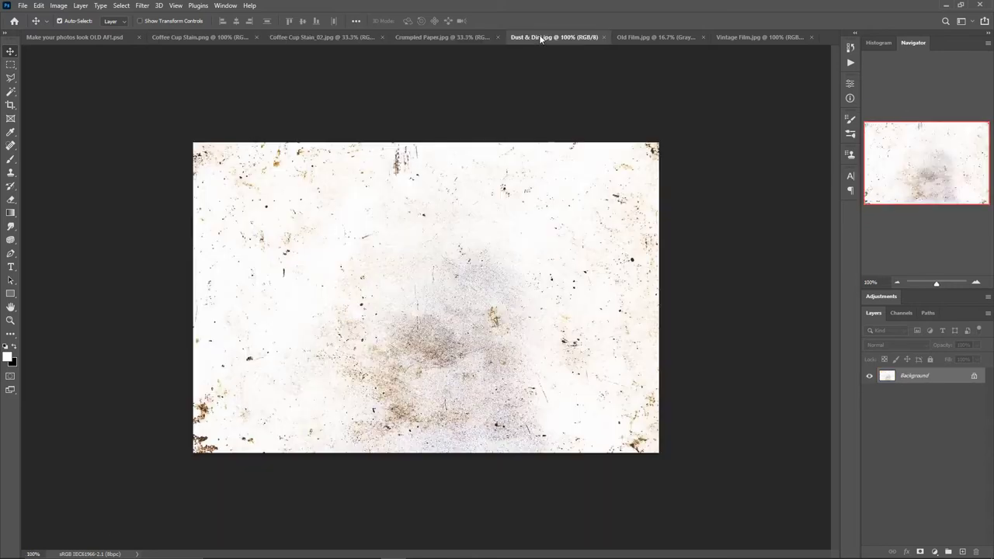
left_click(654, 36)
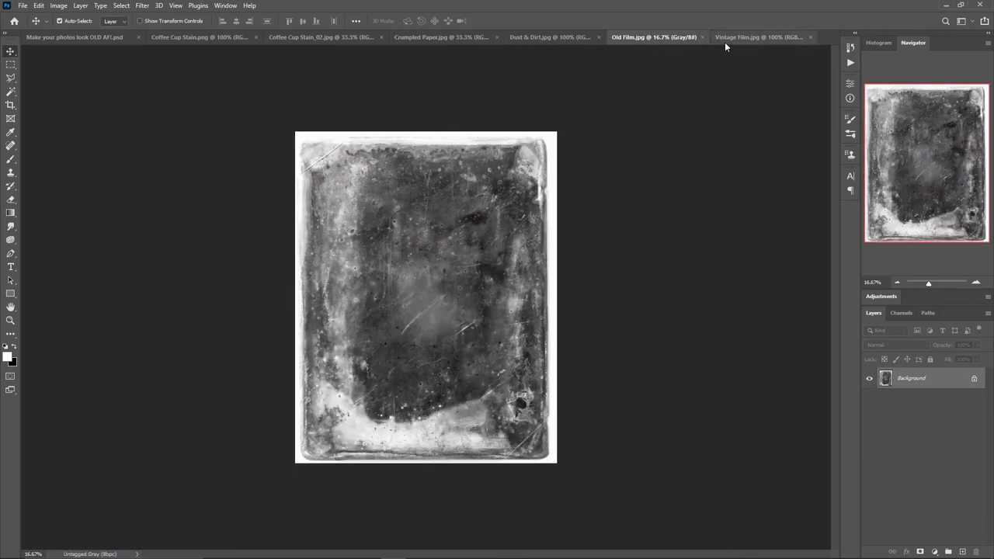
left_click(752, 38)
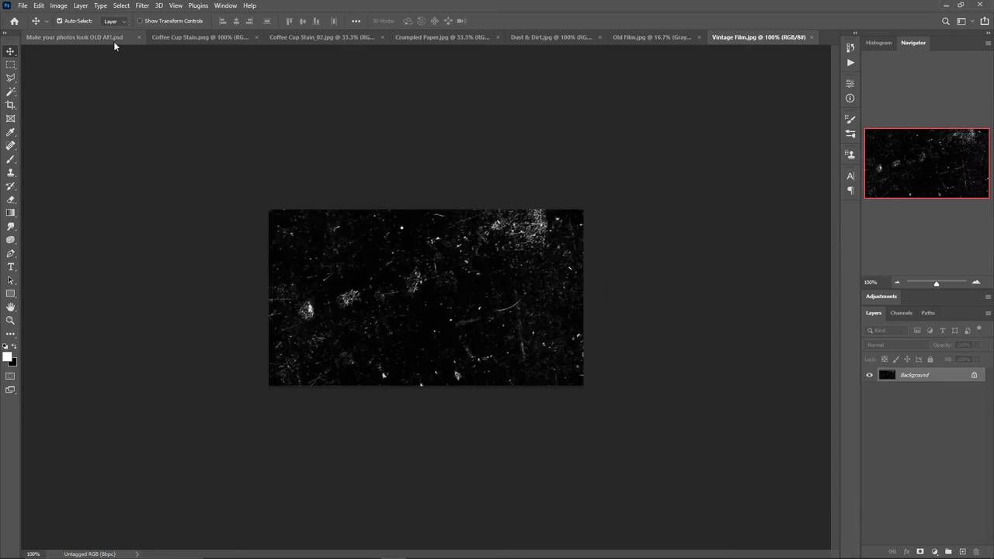
- In the PSD, turn on Crumpled Paper, Dust & Dirt, Old Film, Vintage Film and both Coffee Cup Stain layers
left_click(78, 37)
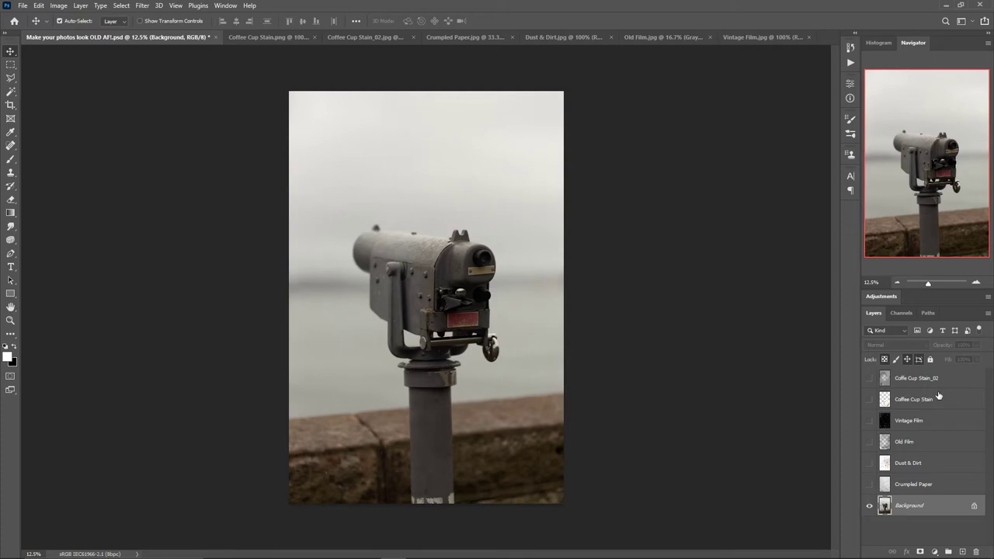
left_click(869, 484)
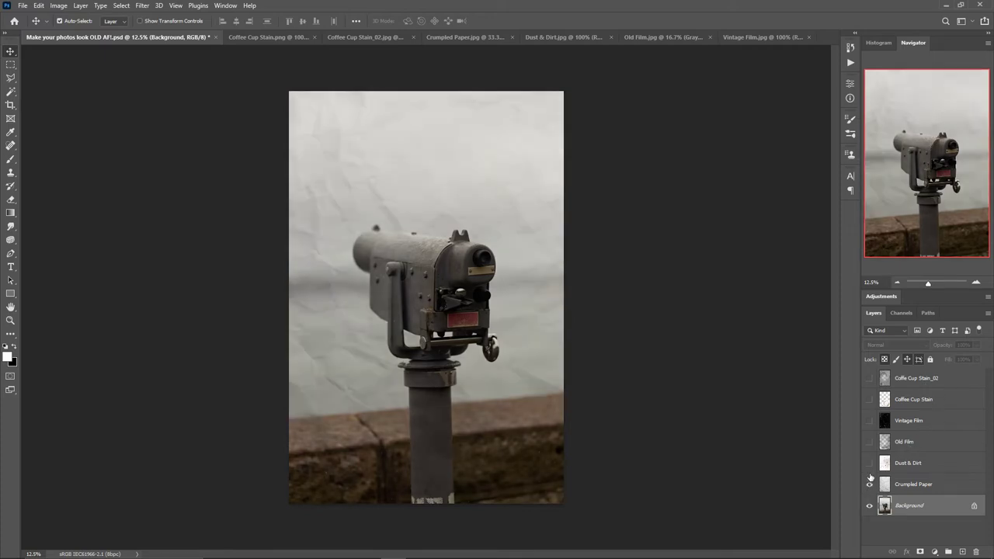
left_click(870, 463)
left_click(869, 442)
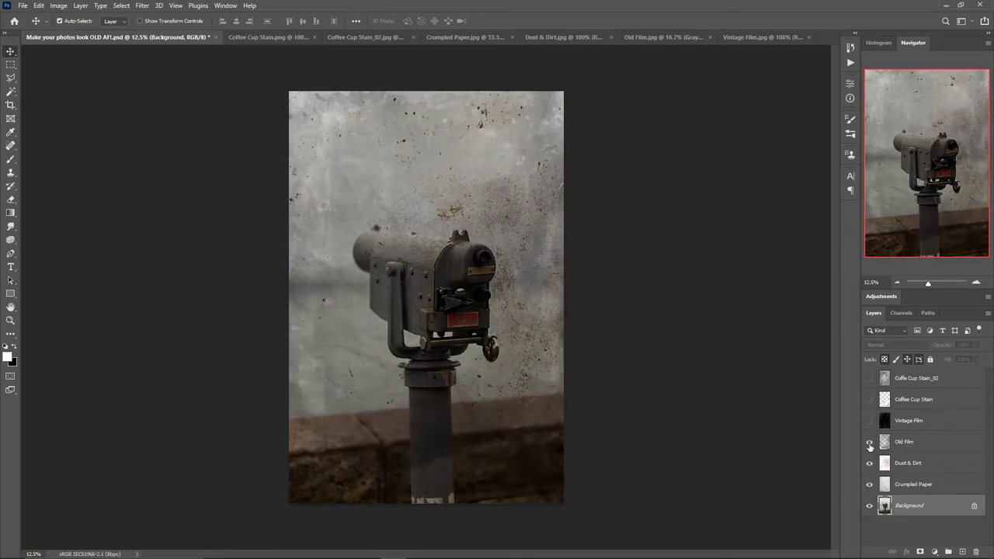
left_click(871, 420)
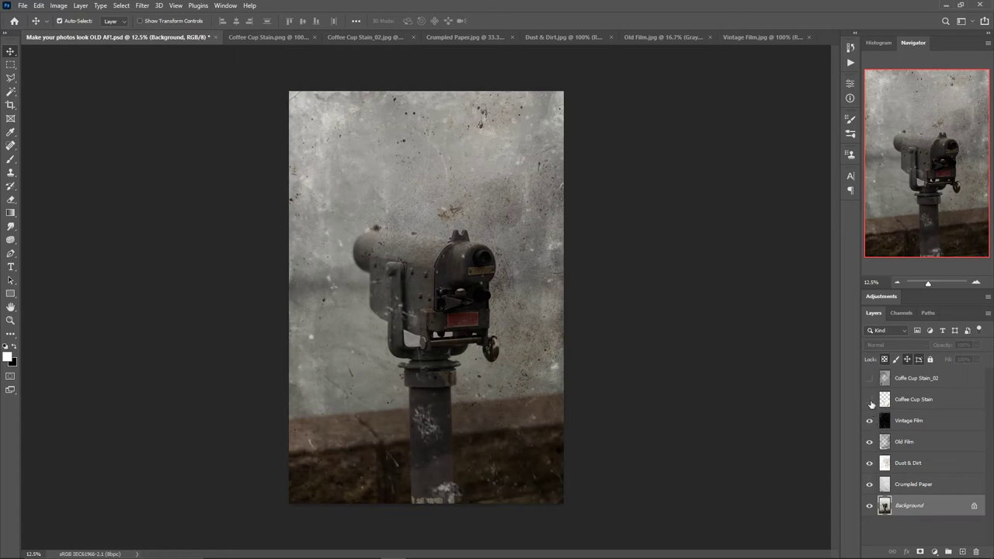
left_click(869, 399)
left_click(870, 378)
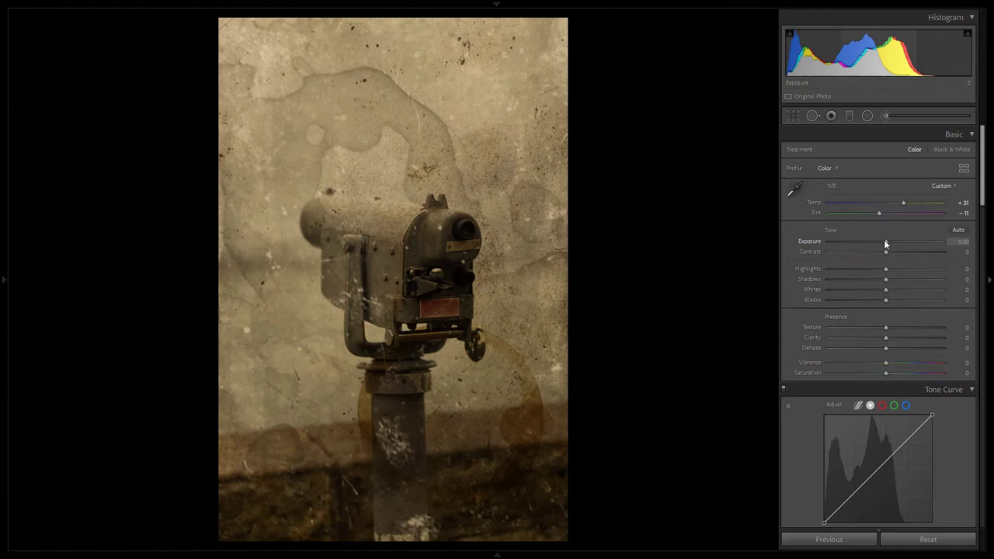
- Raise Exposure to +0.57 and Whites to +20 in the Basic panel
left_click_drag(885, 244, 891, 244)
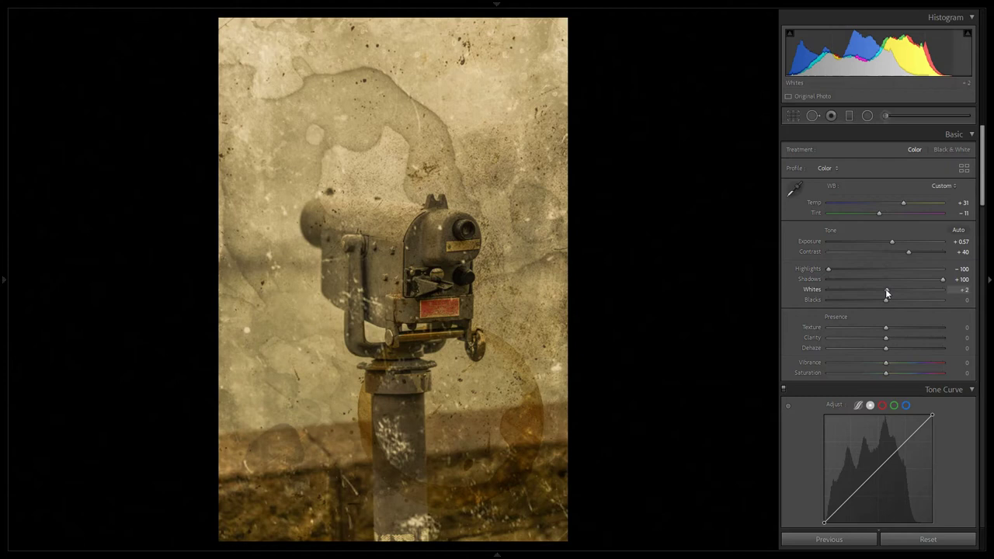
left_click_drag(886, 290, 896, 289)
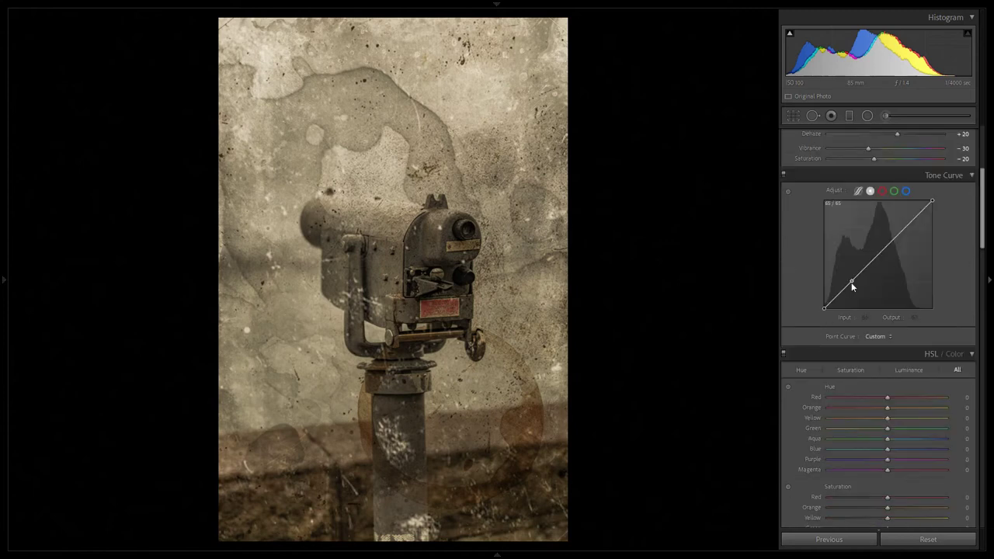
- Add a midtone curve point and set the black point to Input 9, Output 25
left_click(901, 232)
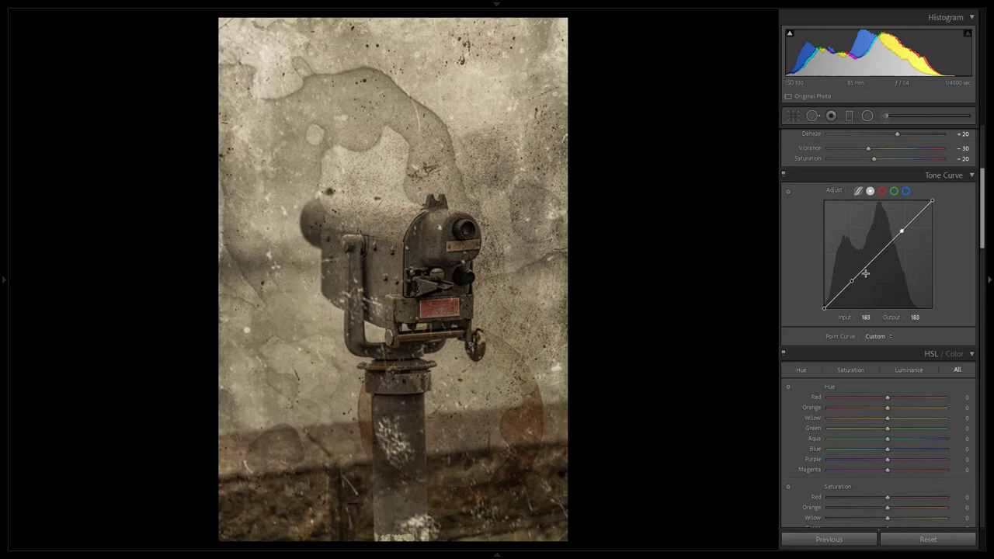
left_click(824, 309)
left_click(864, 317)
type("9")
key("Tab")
type("2")
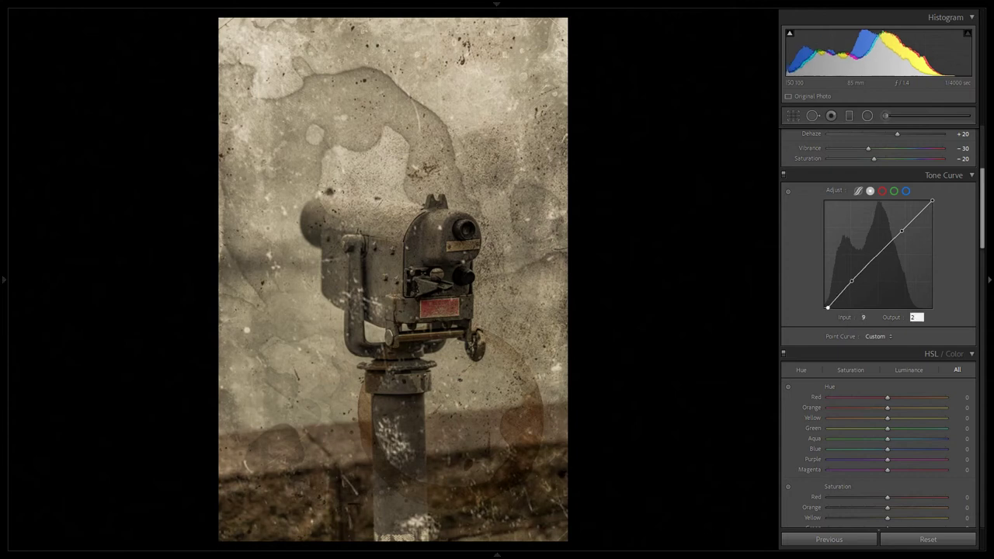
type("5")
key("Return")
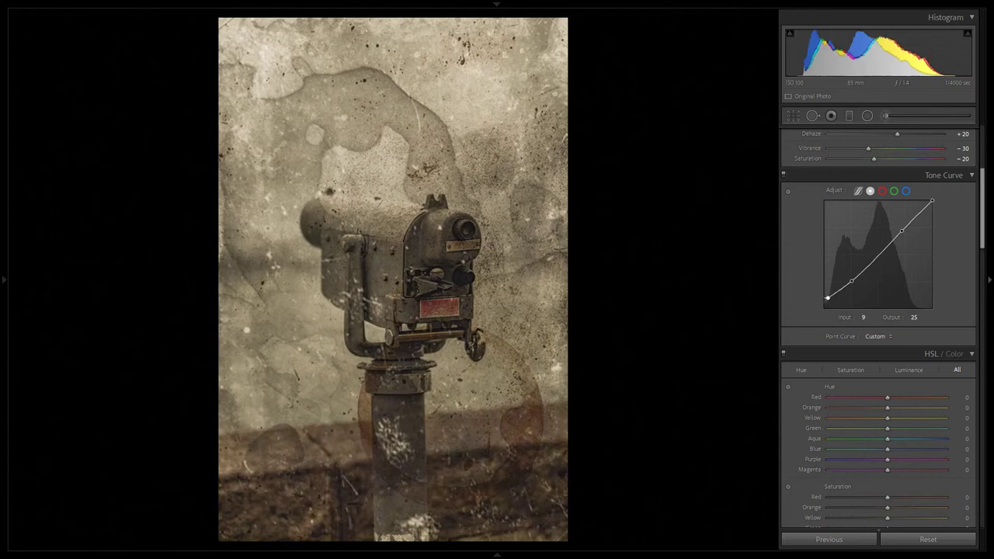
- Adjust the lower midtone curve point, setting its input value to 60
left_click(852, 281)
left_click(864, 318)
type("60")
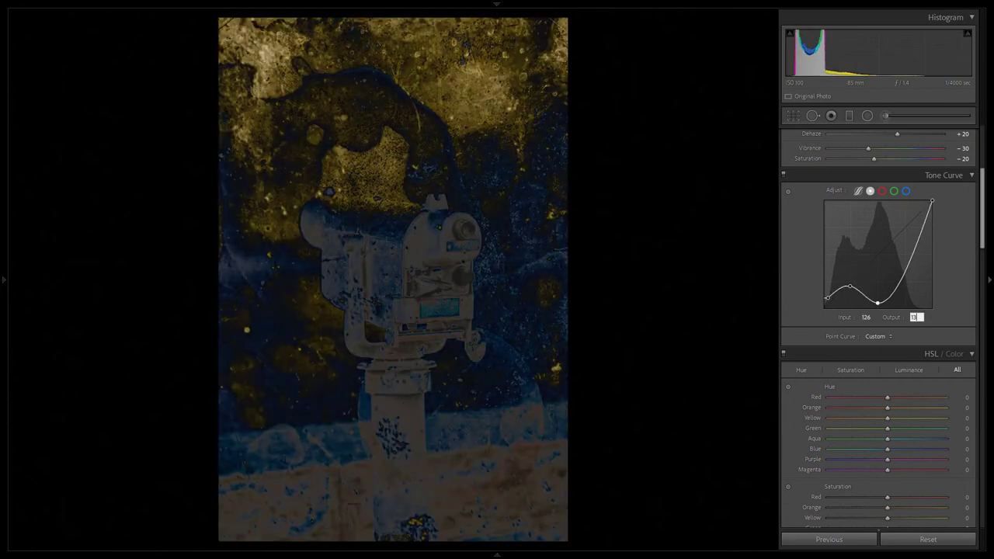
type("2")
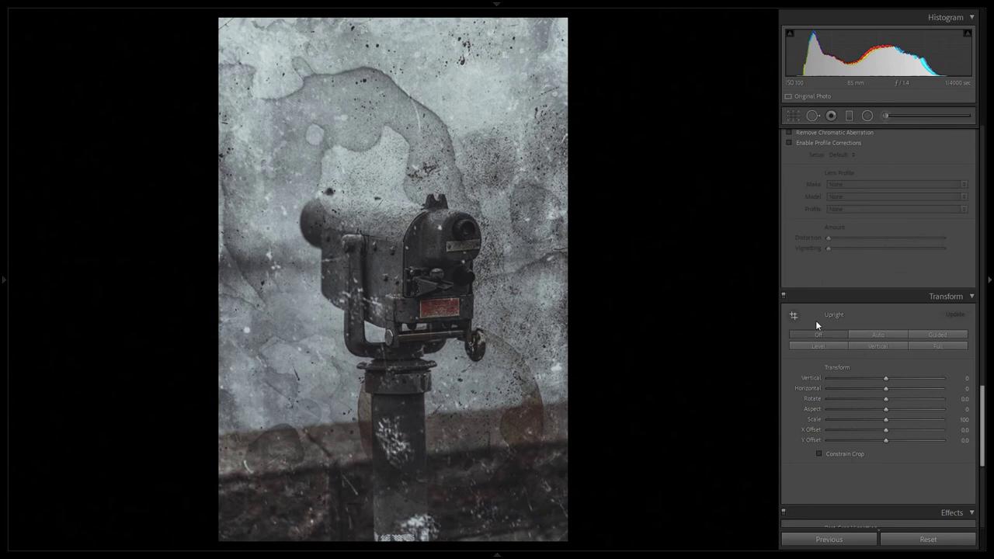
- Darken the corners with a -10 post-crop vignette
scroll(813, 322, "down", 3)
scroll(813, 321, "down", 2)
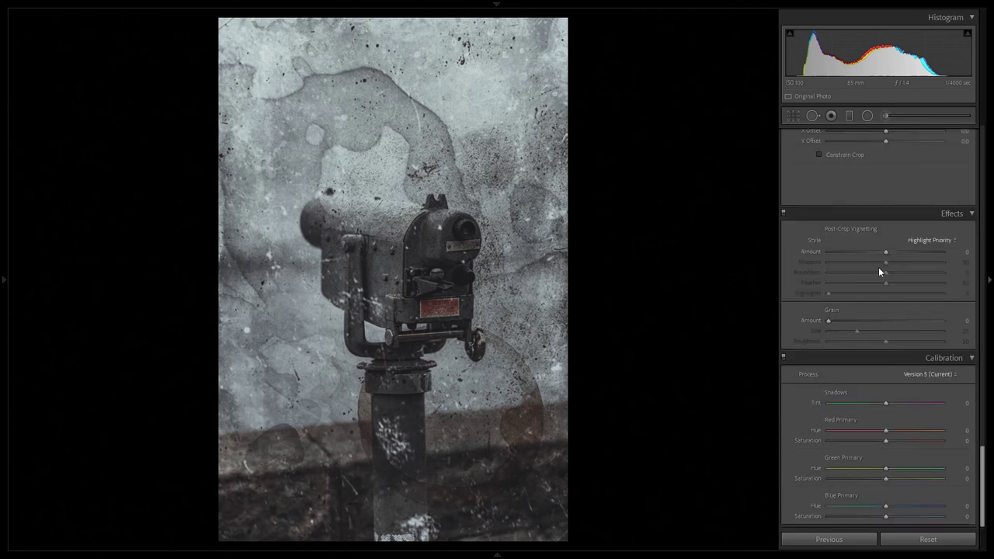
left_click_drag(886, 252, 882, 254)
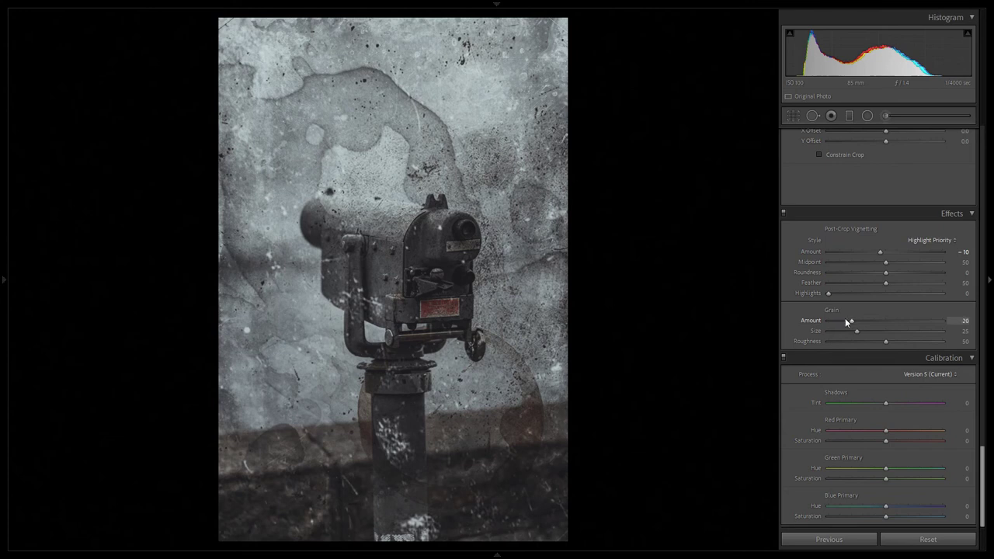
- Check the grain on the zoomed-in warning plate, then set Blue Primary Saturation to +50
left_click(396, 294)
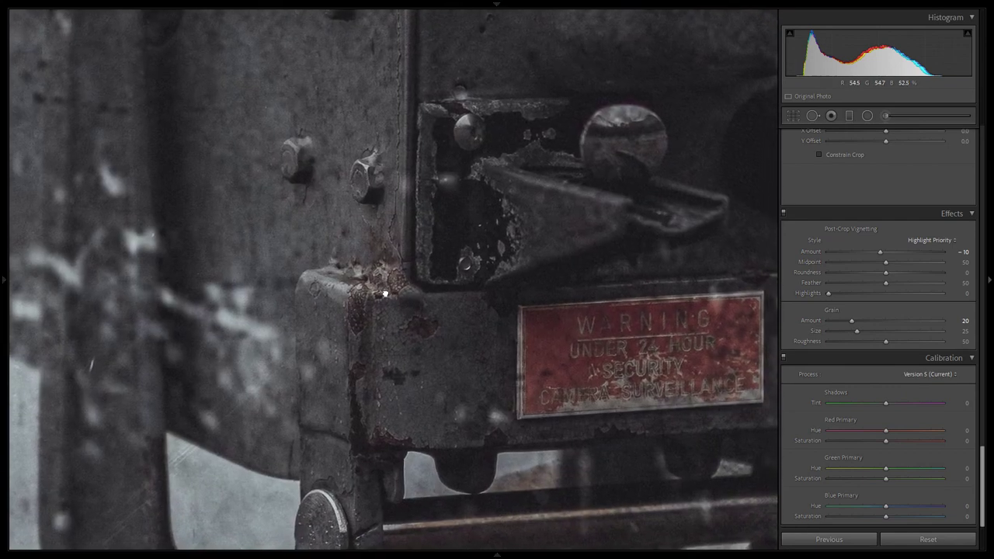
left_click_drag(384, 294, 442, 260)
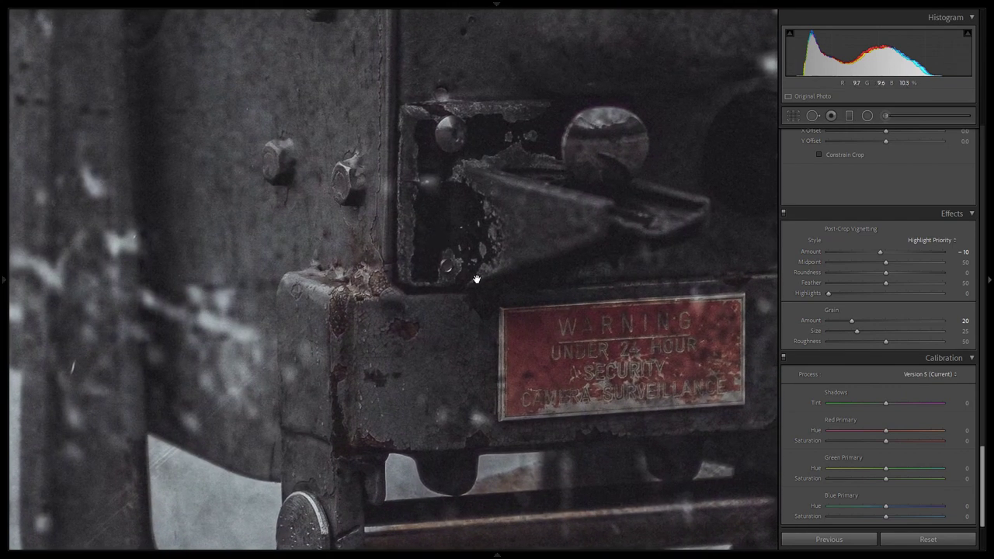
left_click(374, 246)
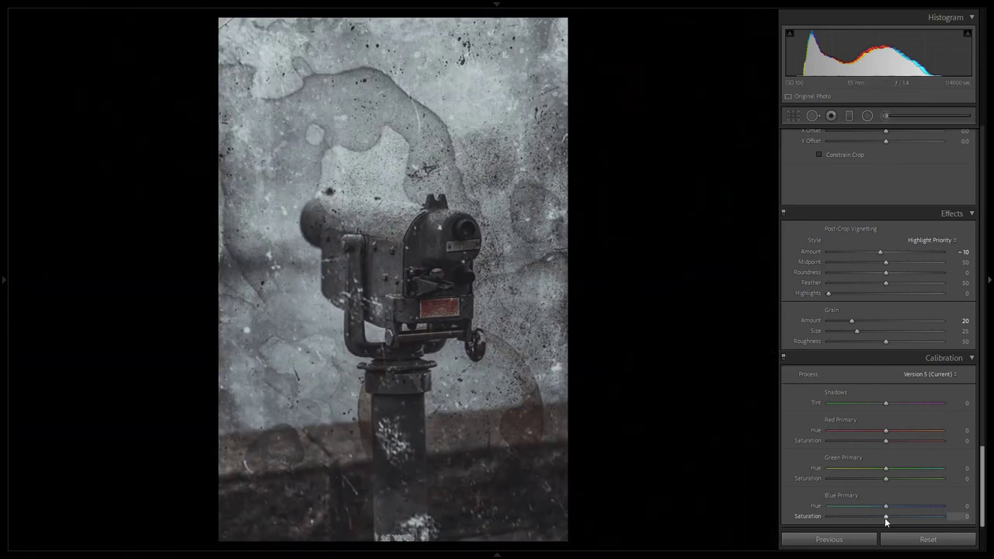
left_click_drag(888, 517, 914, 515)
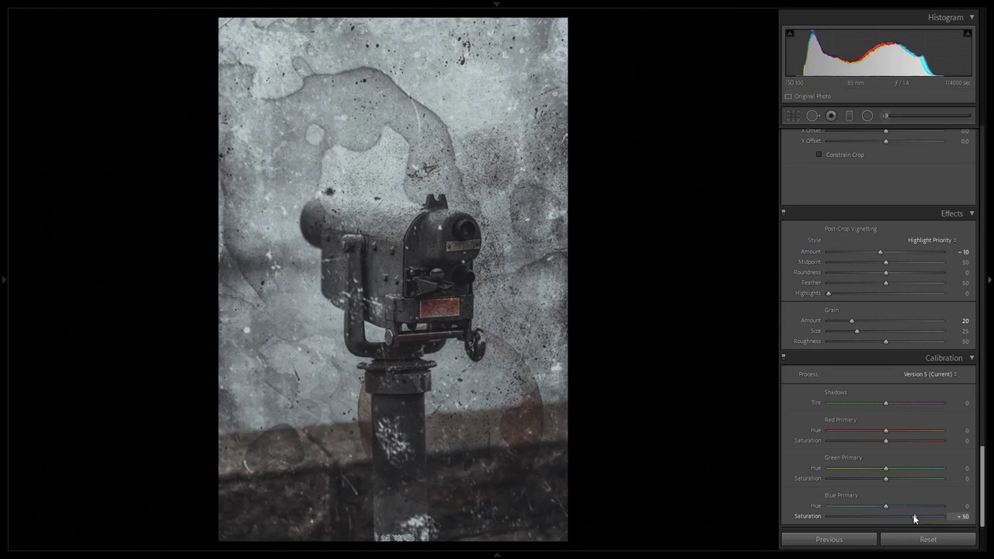